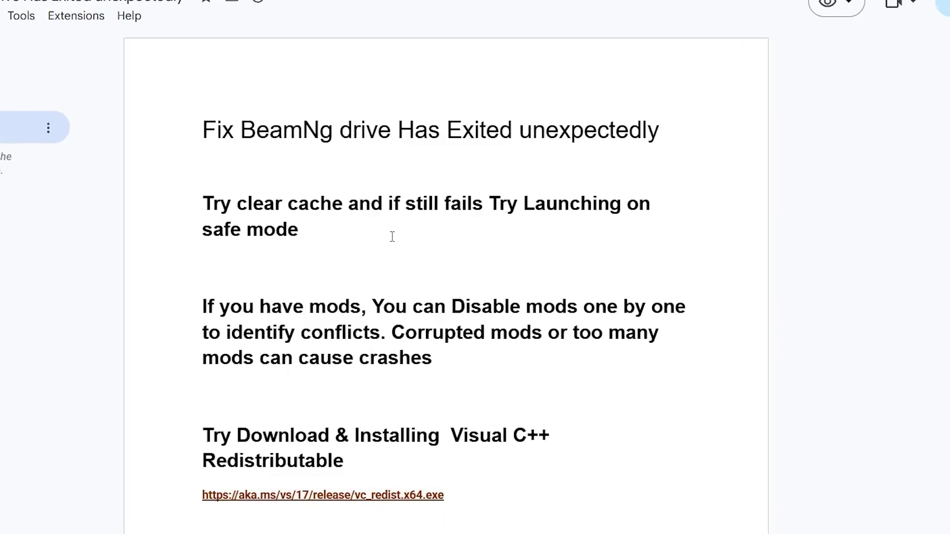
# Open a File Explorer window over the Google Docs BeamNG crash-fix notes
pyautogui.press('super+e')
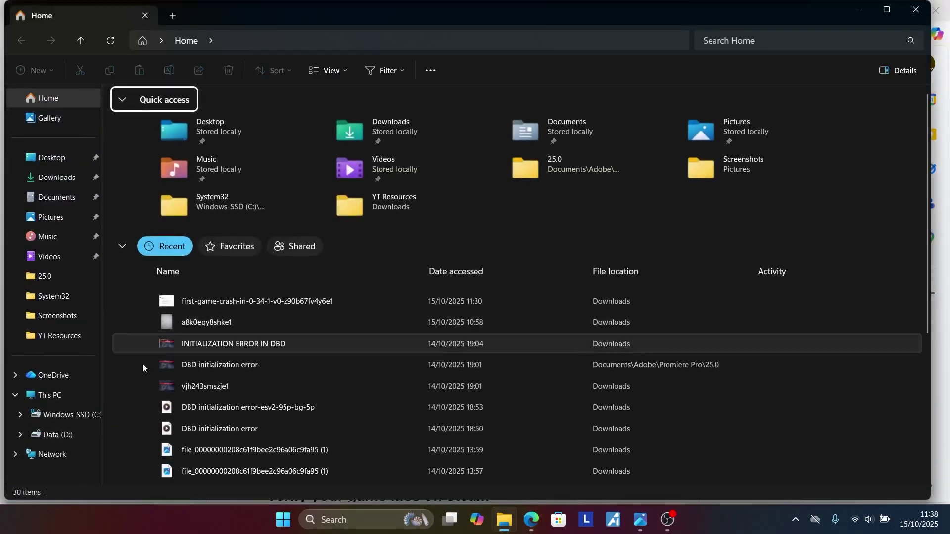
# Browse to the D:\BeamNG Drive\BeamNG.drive game folder via This PC
pyautogui.click(78, 396)
pyautogui.click(340, 128)
pyautogui.doubleClick(340, 129)
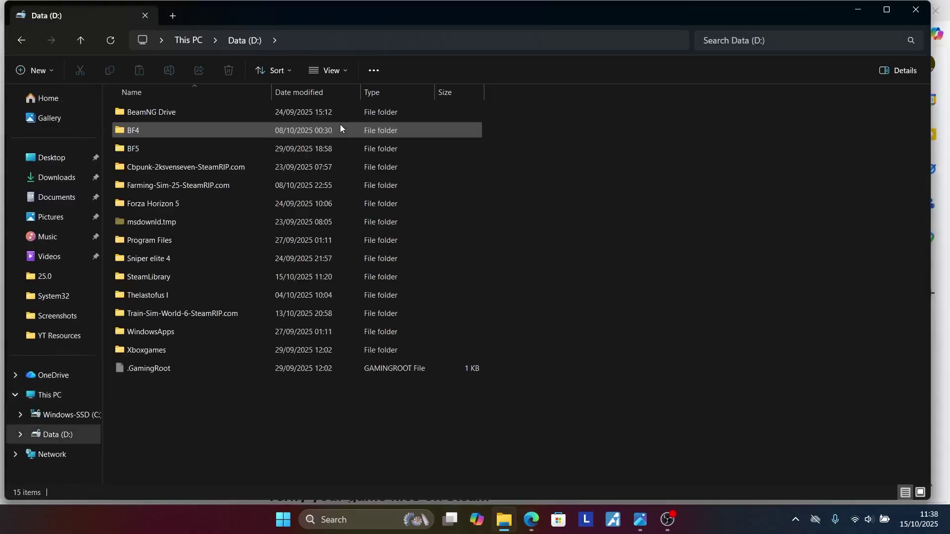
pyautogui.doubleClick(215, 111)
pyautogui.click(168, 133)
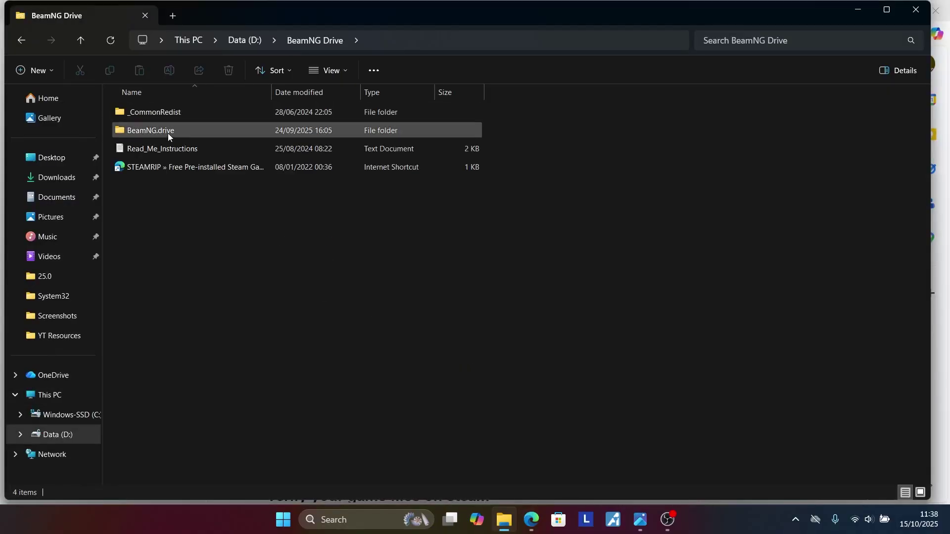
pyautogui.doubleClick(168, 132)
# Start the BeamNG.drive application to bring up the v0.36.2.0 Launcher
pyautogui.click(168, 132)
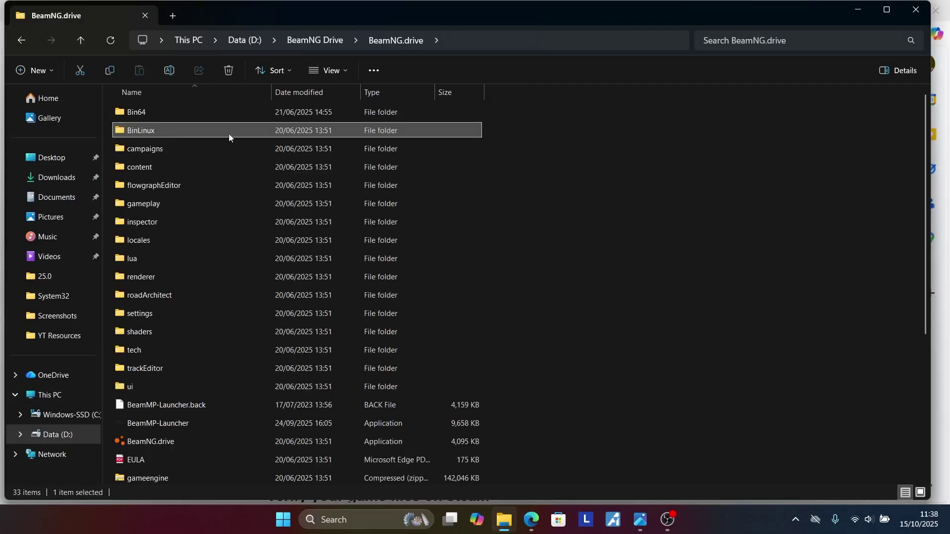
pyautogui.scroll(-1, 594, 248)
pyautogui.click(285, 403)
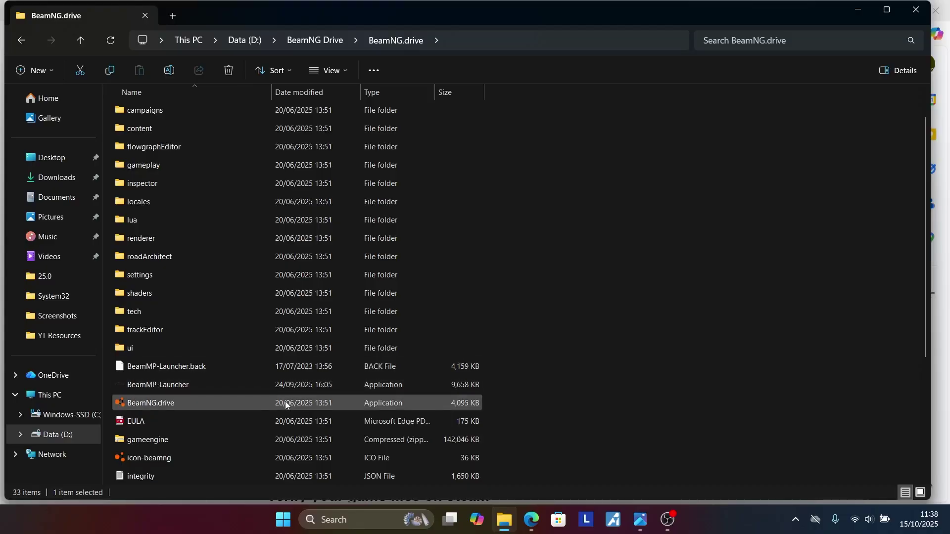
pyautogui.doubleClick(226, 403)
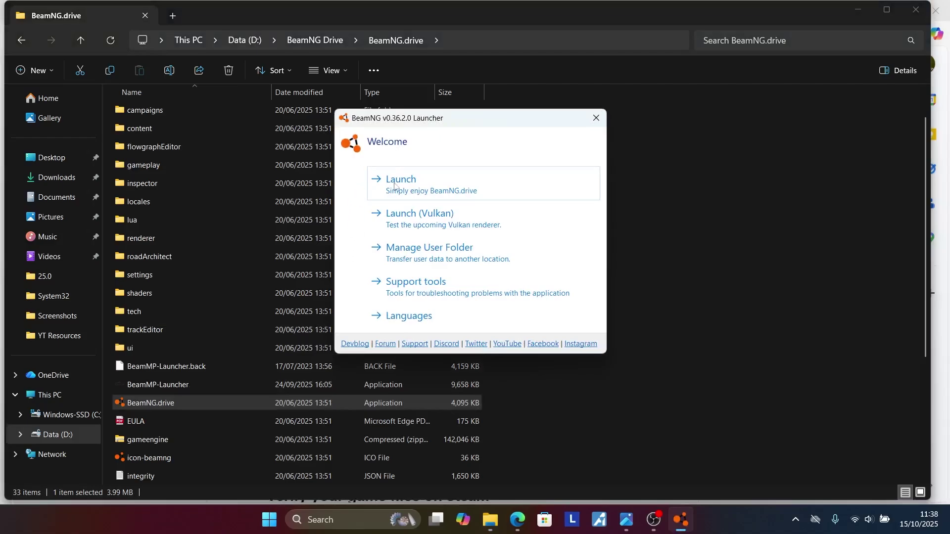
pyautogui.click(411, 284)
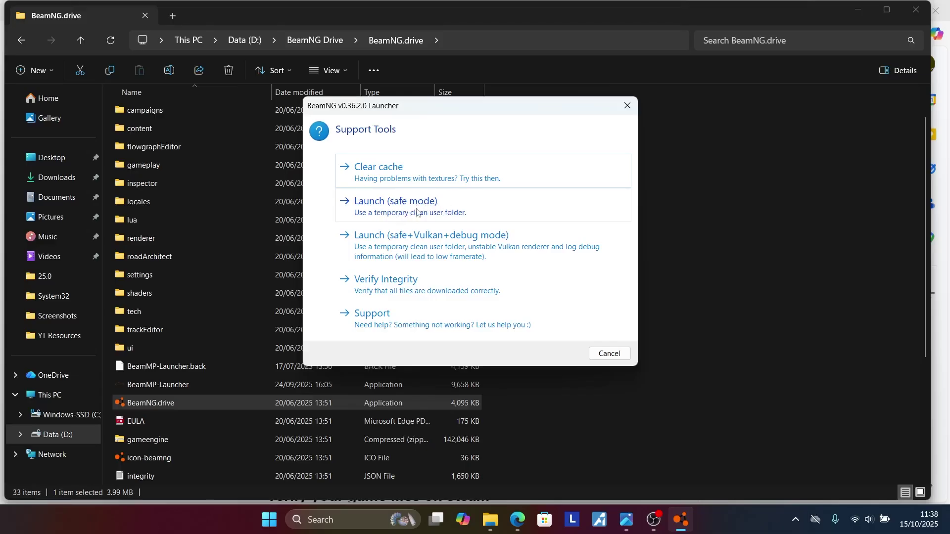
pyautogui.click(627, 105)
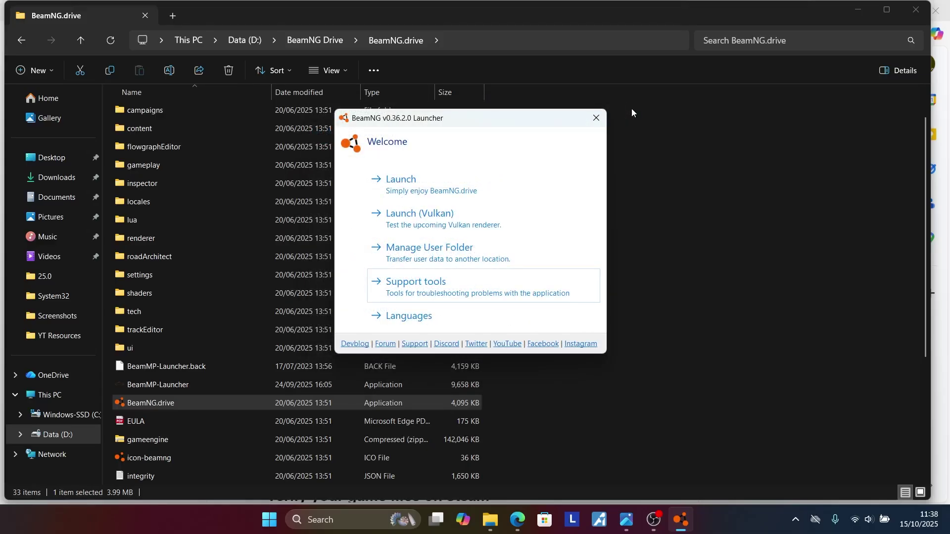
pyautogui.click(597, 118)
pyautogui.click(531, 519)
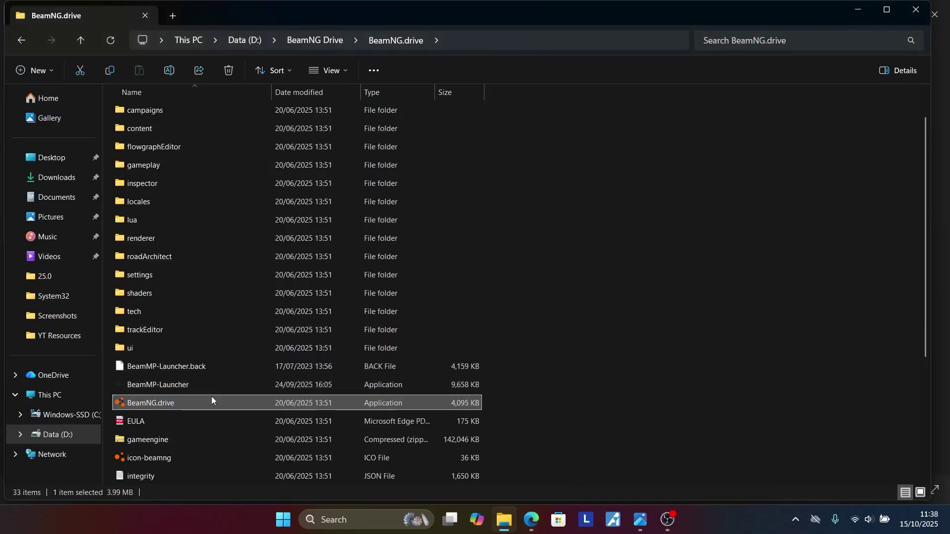
pyautogui.doubleClick(212, 402)
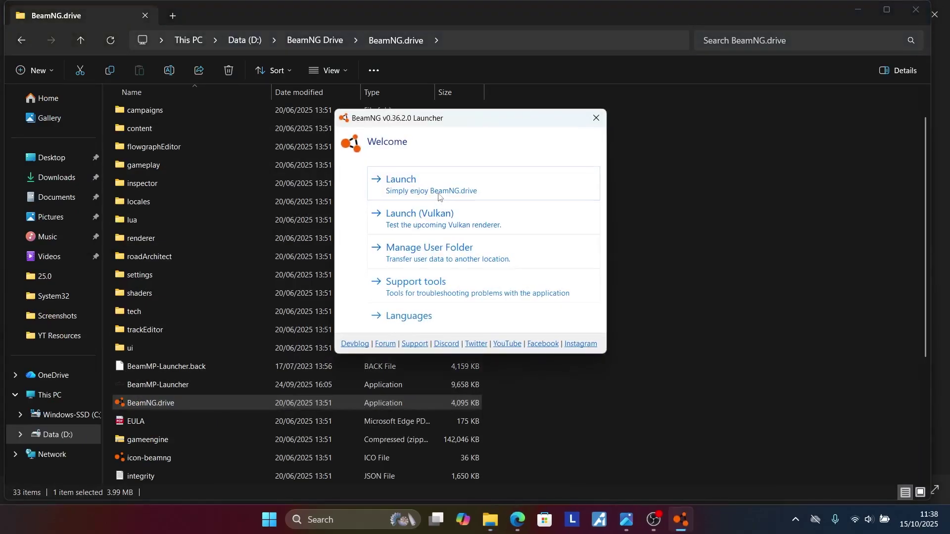
# Launch the game and open its installed-mods folder from the Repository's Mods Manager
pyautogui.click(437, 194)
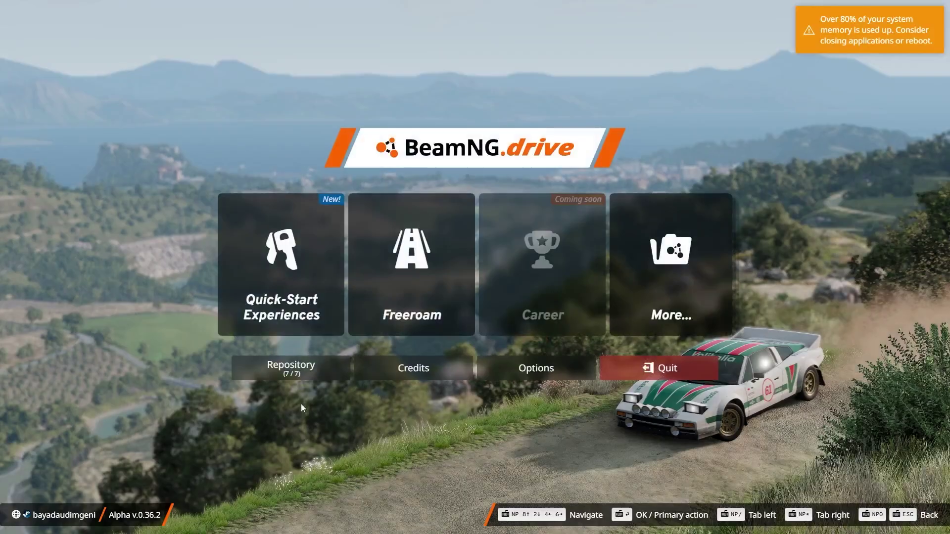
pyautogui.click(281, 366)
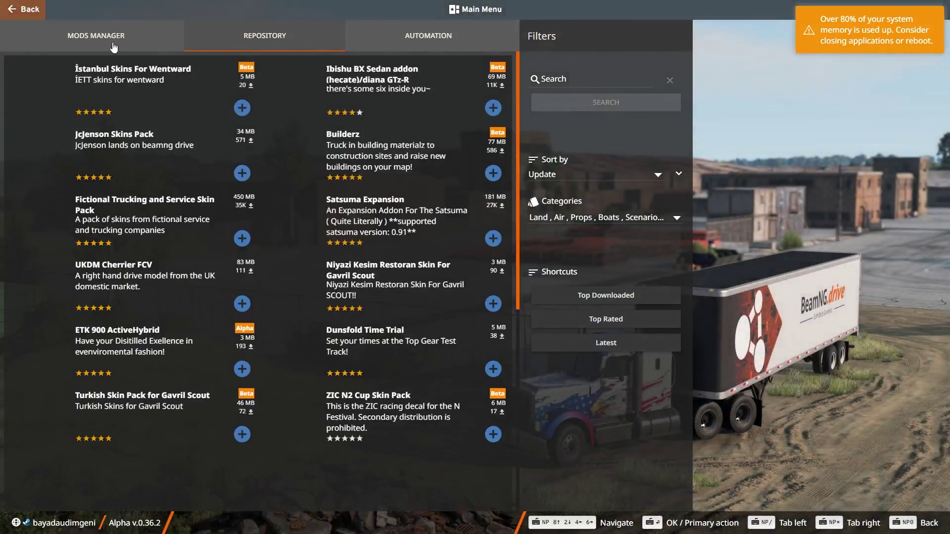
pyautogui.click(110, 36)
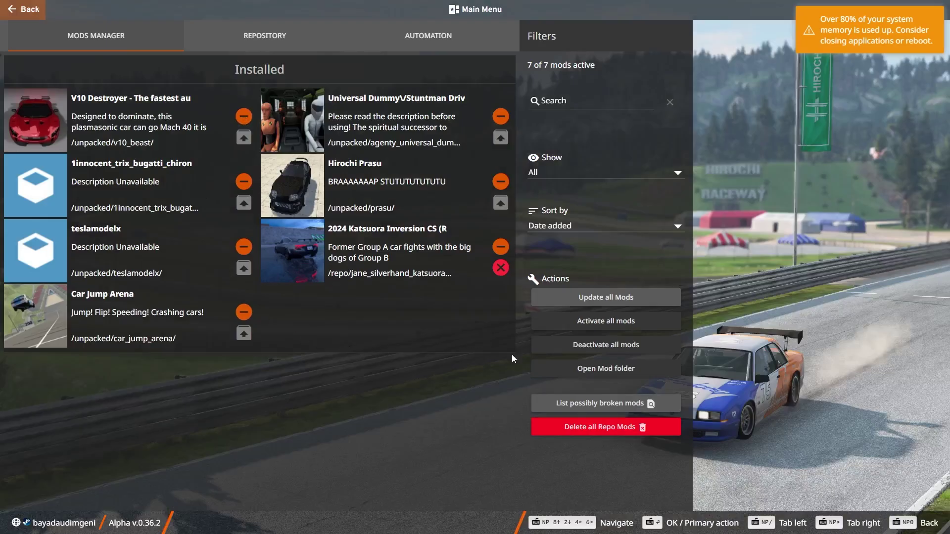
pyautogui.click(589, 369)
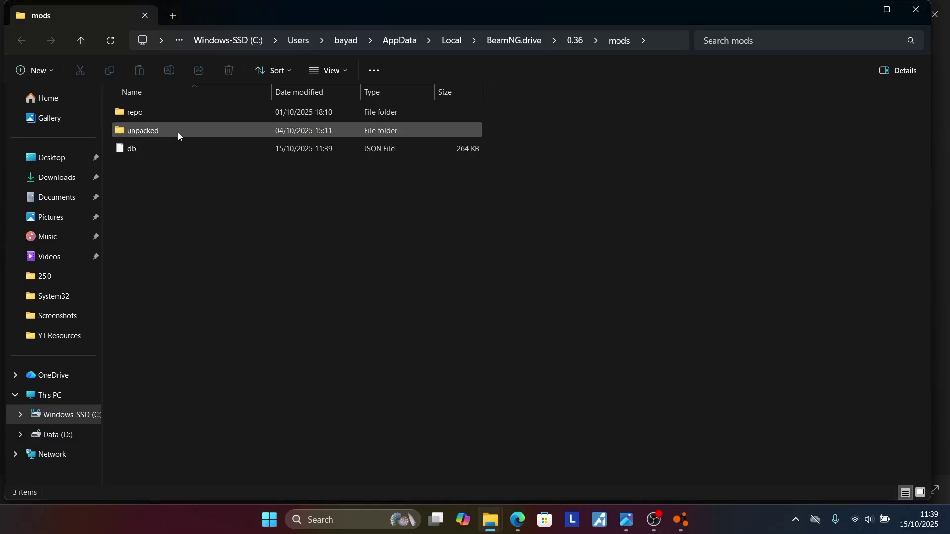
# Open the unpacked folder and select its six mod folders, such as TeslaModelX and v10_beast
pyautogui.doubleClick(178, 132)
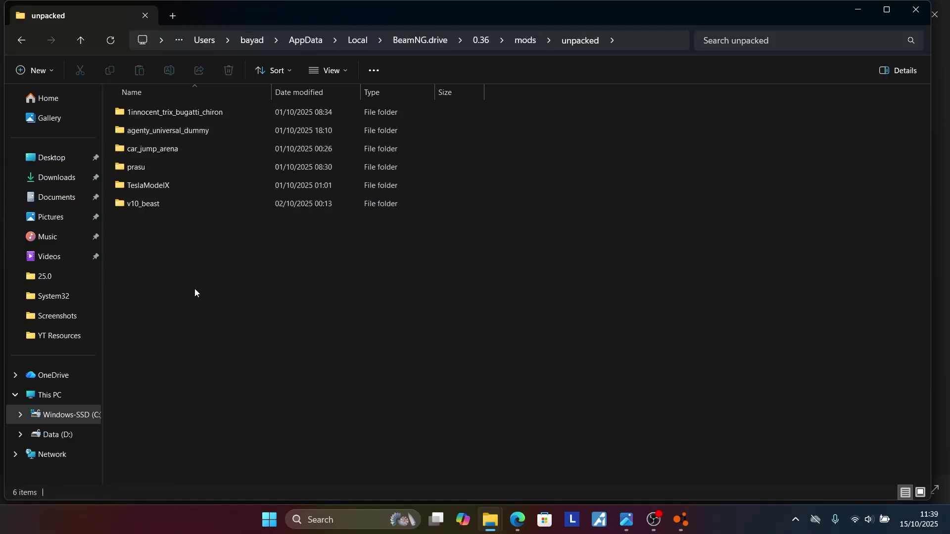
pyautogui.moveTo(194, 357); pyautogui.dragTo(225, 110)
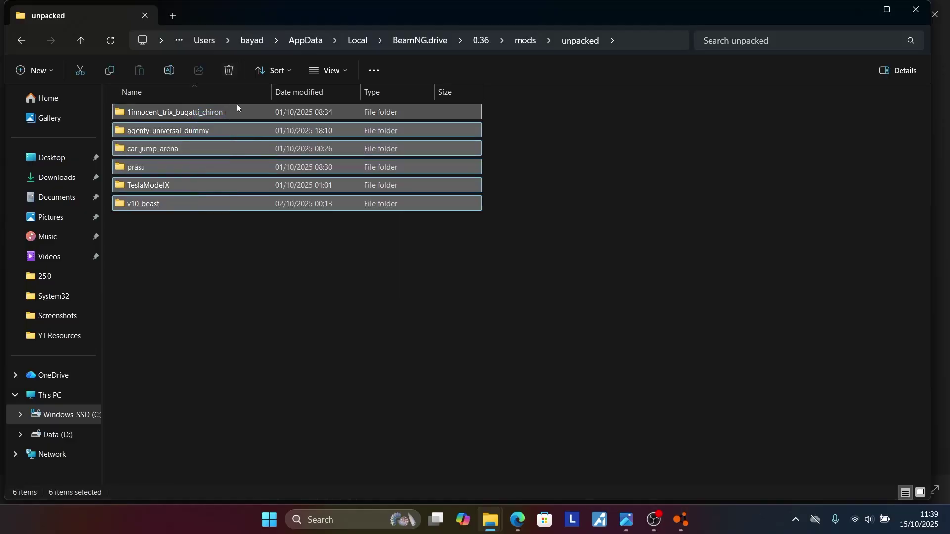
pyautogui.rightClick(235, 106)
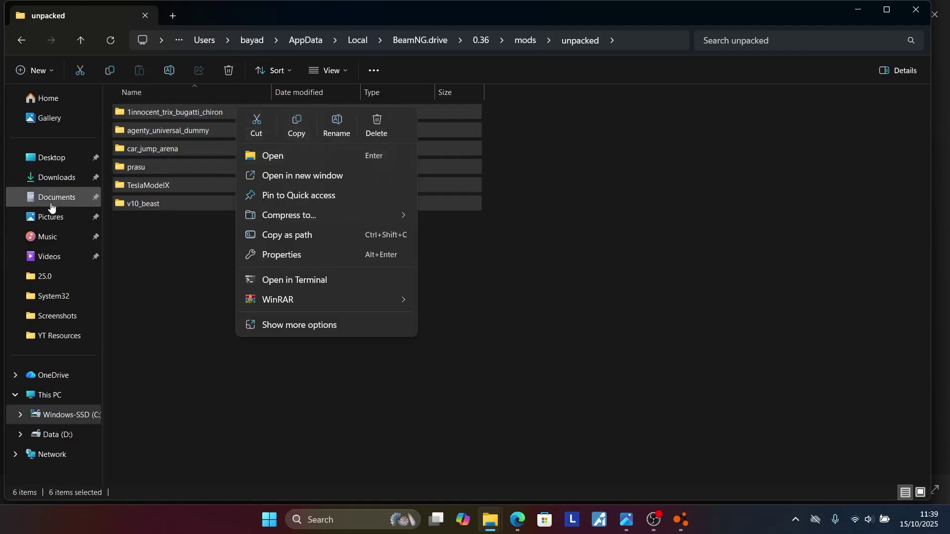
pyautogui.click(167, 352)
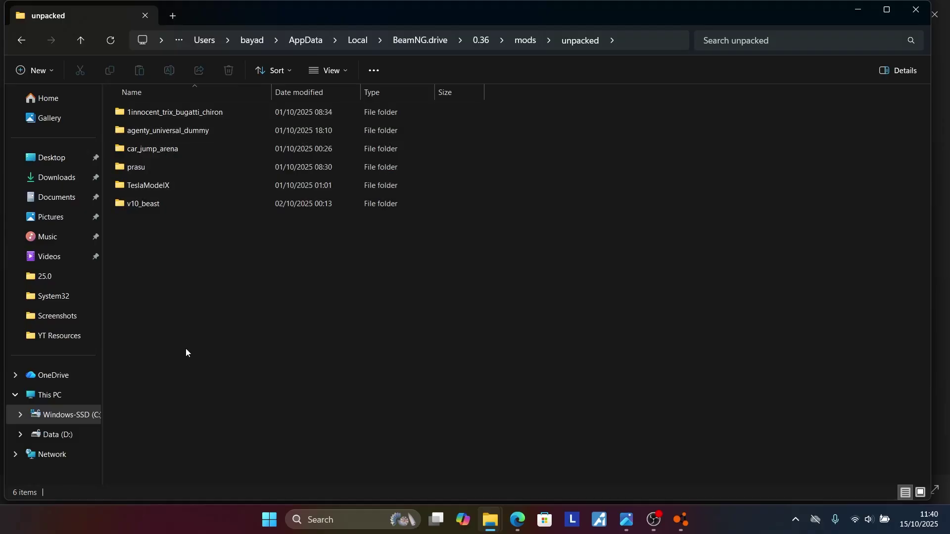
pyautogui.moveTo(186, 348); pyautogui.dragTo(232, 110)
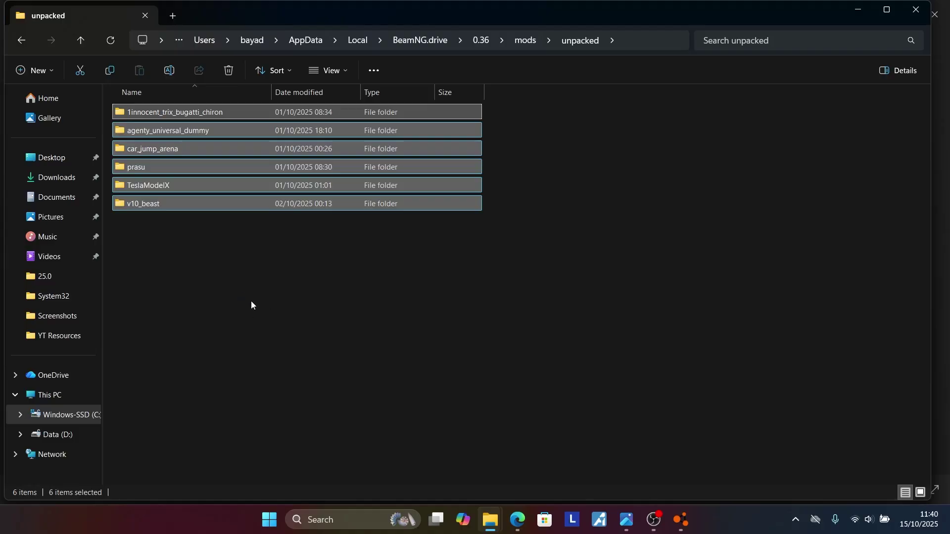
# Close both Explorer windows and return to the crash-fix notes in Edge
pyautogui.click(922, 15)
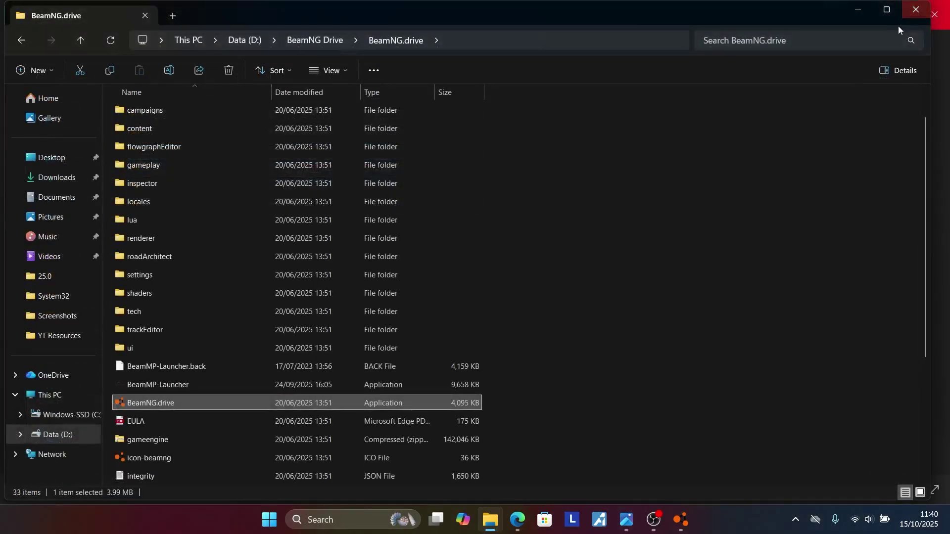
pyautogui.click(921, 13)
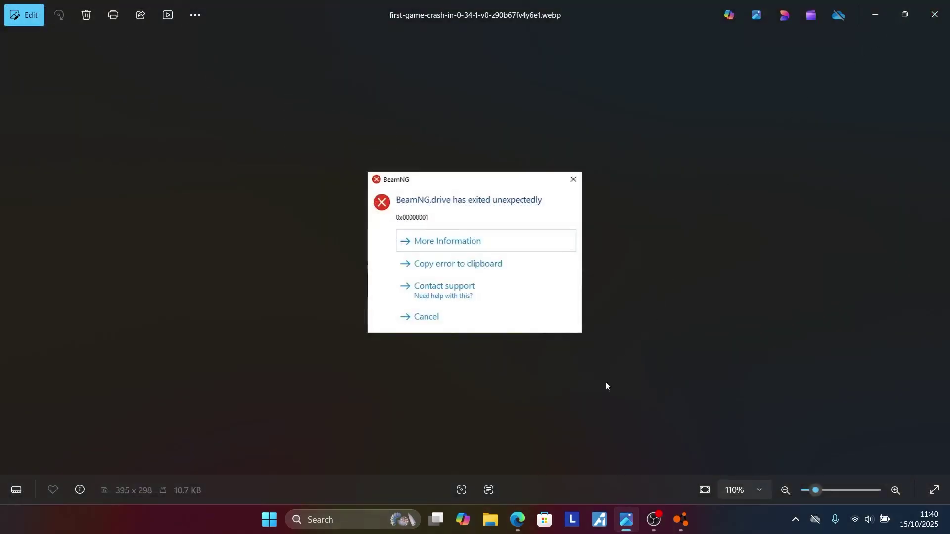
pyautogui.click(518, 519)
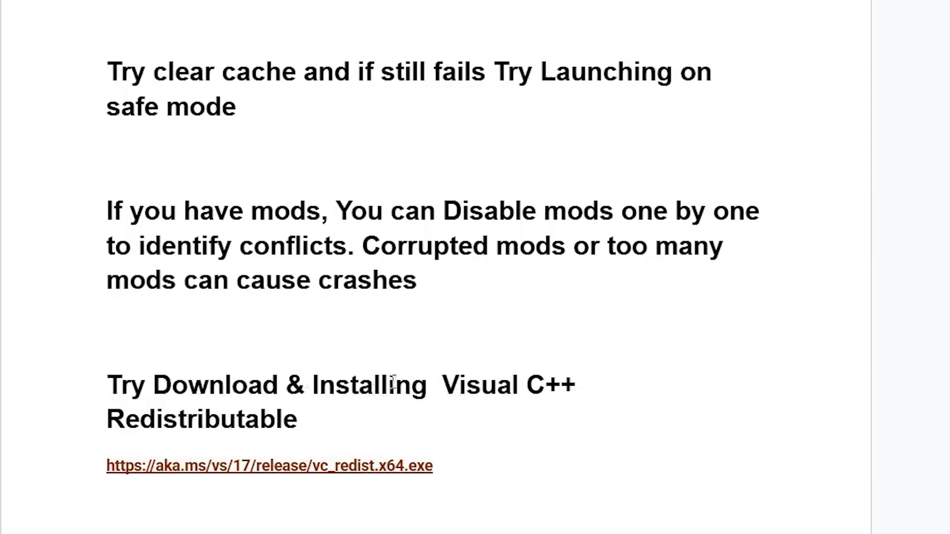
# Check Edge's Downloads list for the downloaded VC_redist.x64.exe
pyautogui.scroll(-2, 431, 373)
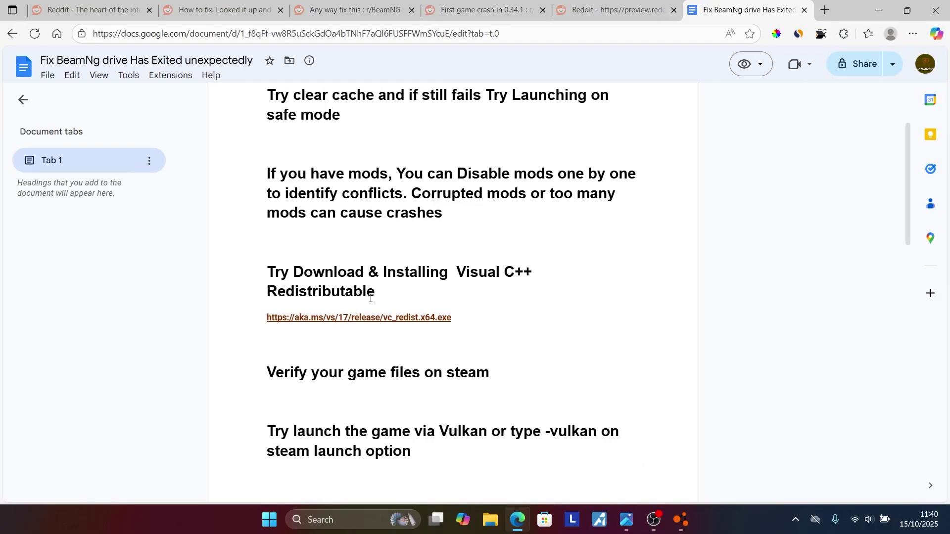
pyautogui.click(912, 34)
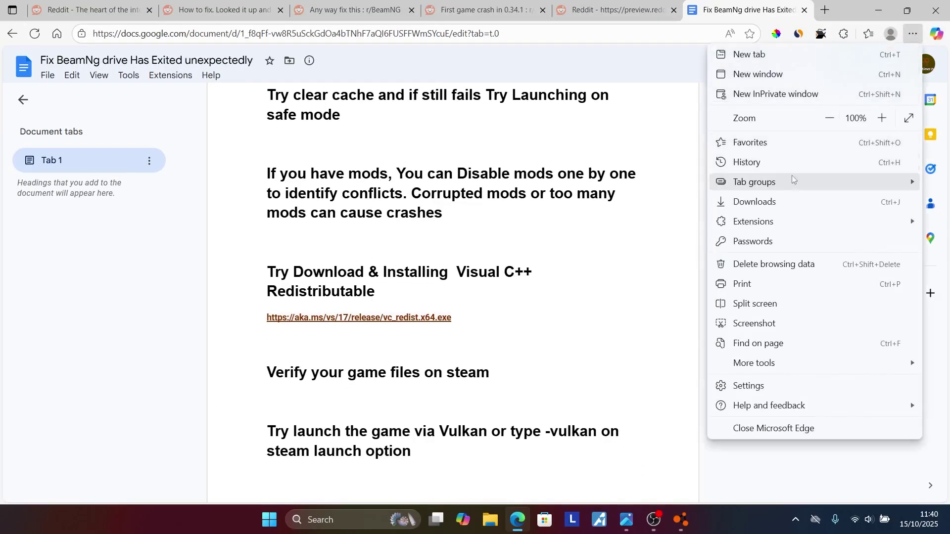
pyautogui.click(776, 202)
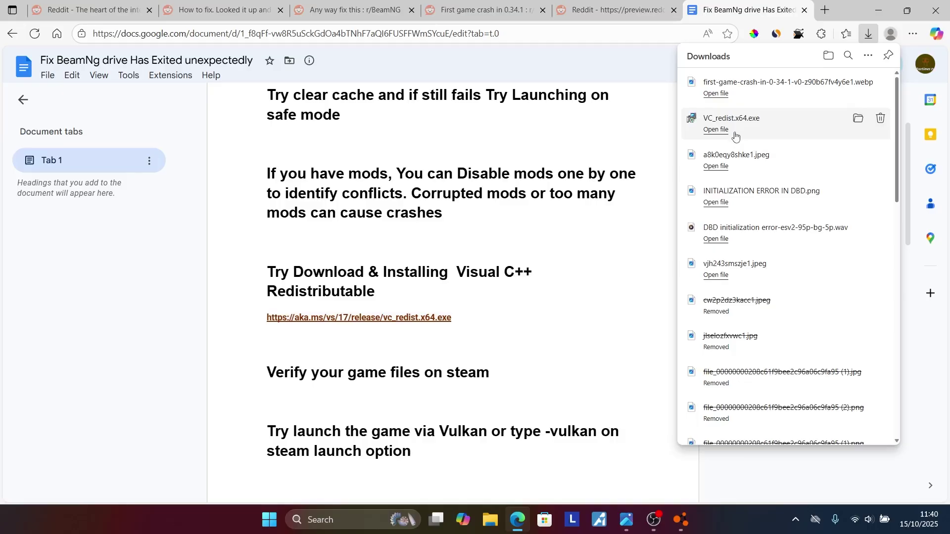
pyautogui.scroll(2, 504, 226)
pyautogui.click(503, 223)
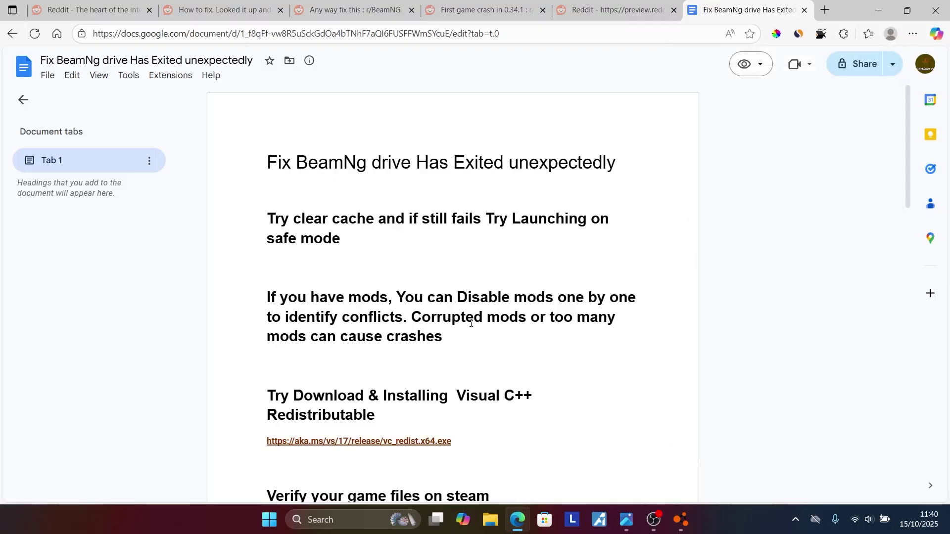
# Highlight the 'Verify your game files on steam' heading in the notes
pyautogui.scroll(-1, 471, 323)
pyautogui.scroll(-3, 471, 323)
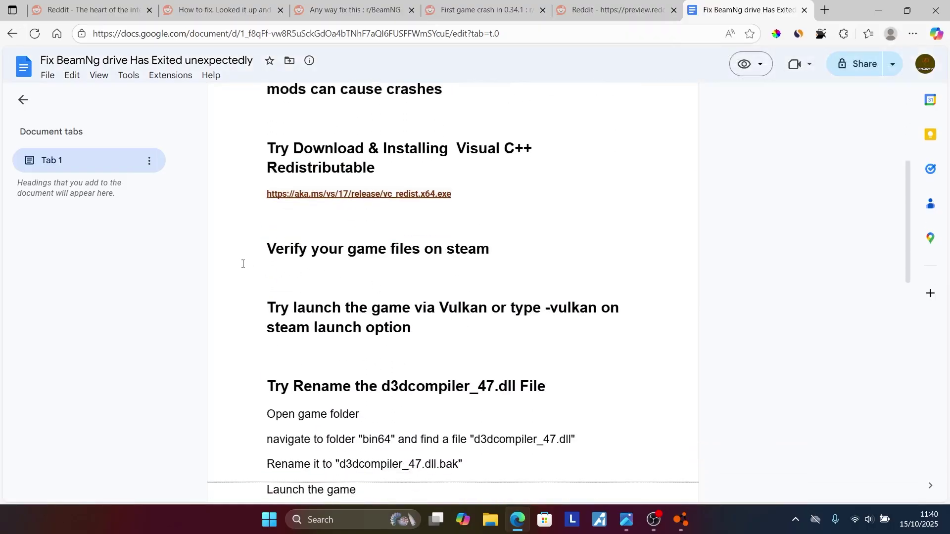
pyautogui.moveTo(242, 263); pyautogui.dragTo(555, 262)
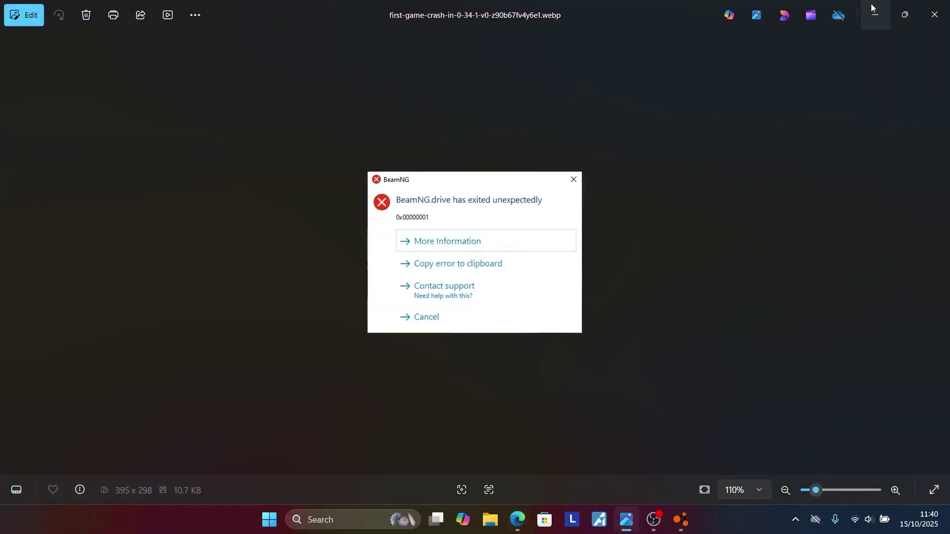
# Minimize the open windows to the desktop and launch Steam
pyautogui.click(870, 4)
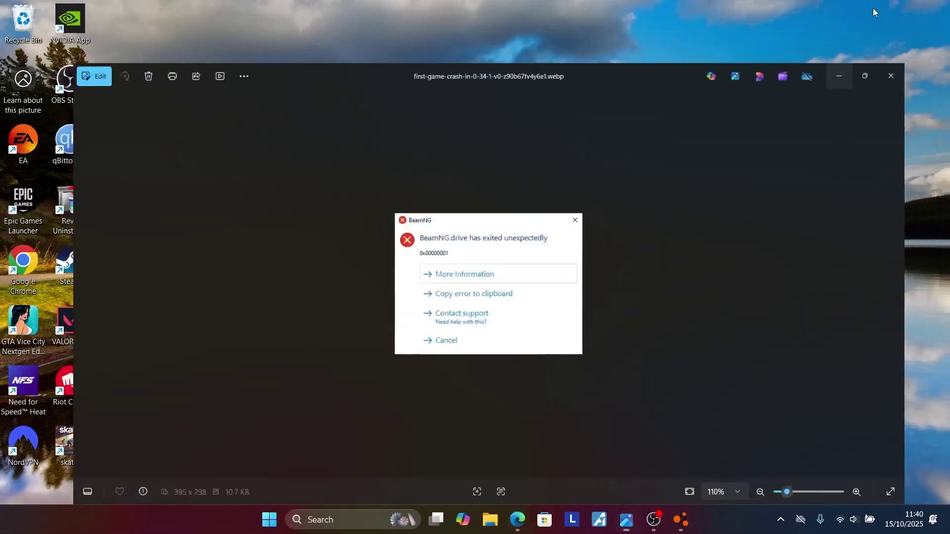
pyautogui.click(839, 74)
pyautogui.doubleClick(69, 268)
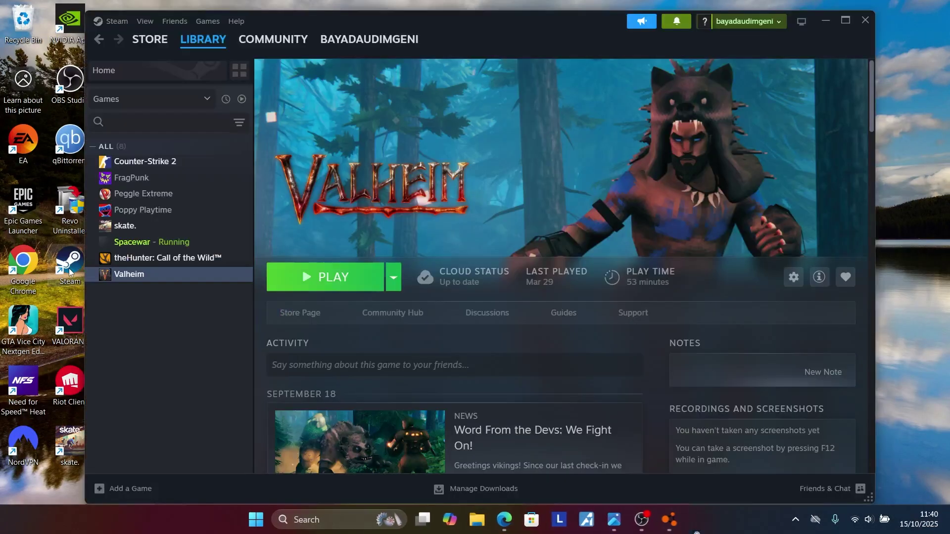
# Show Valheim's Installed Files properties with Verify integrity of game files, then minimize Steam
pyautogui.moveTo(201, 46)
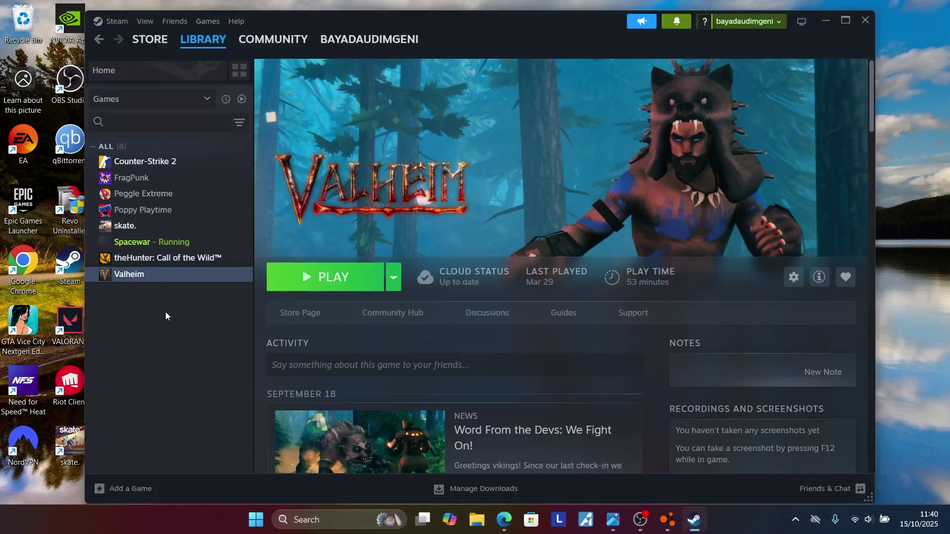
pyautogui.rightClick(147, 280)
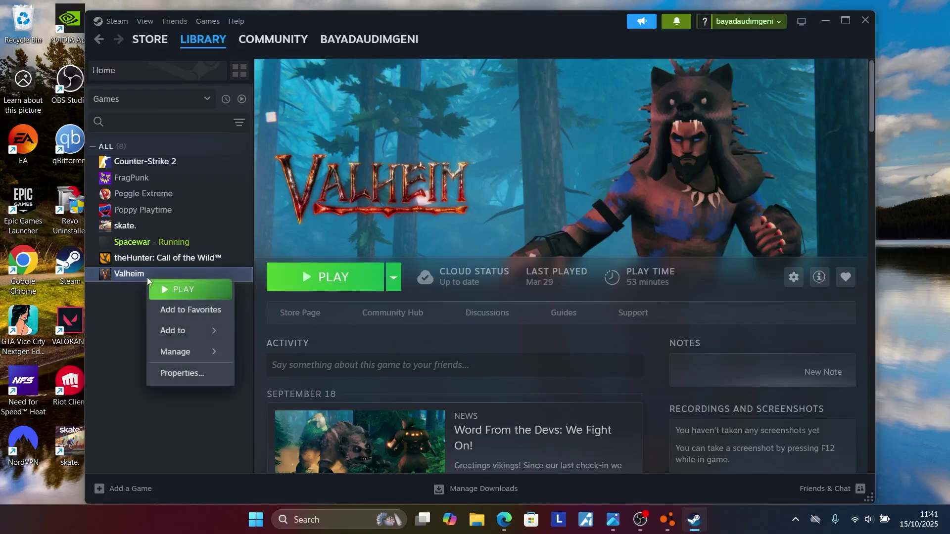
pyautogui.click(182, 374)
pyautogui.click(286, 181)
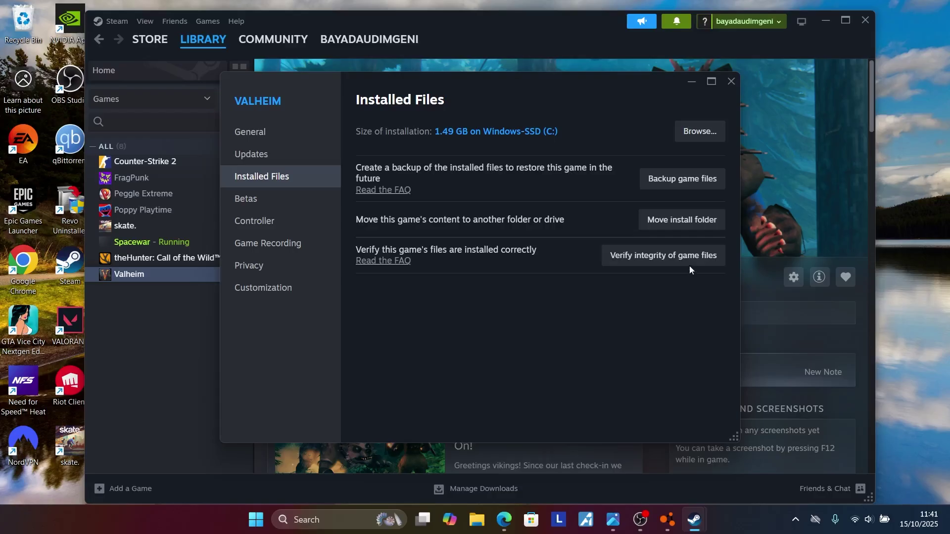
pyautogui.click(730, 82)
pyautogui.click(825, 20)
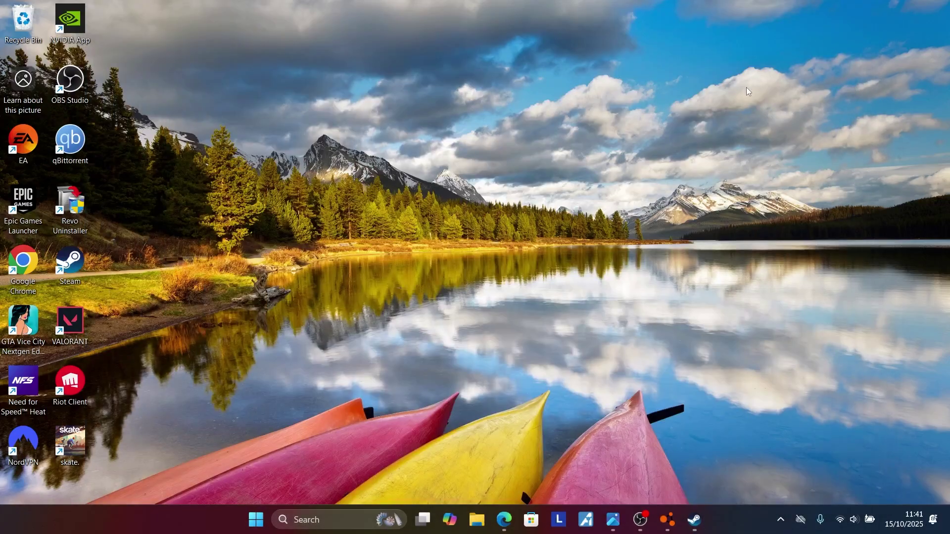
# Open D:\BeamNG Drive\BeamNG.drive in a new Explorer window and close the running BeamNG window
pyautogui.press('super+e')
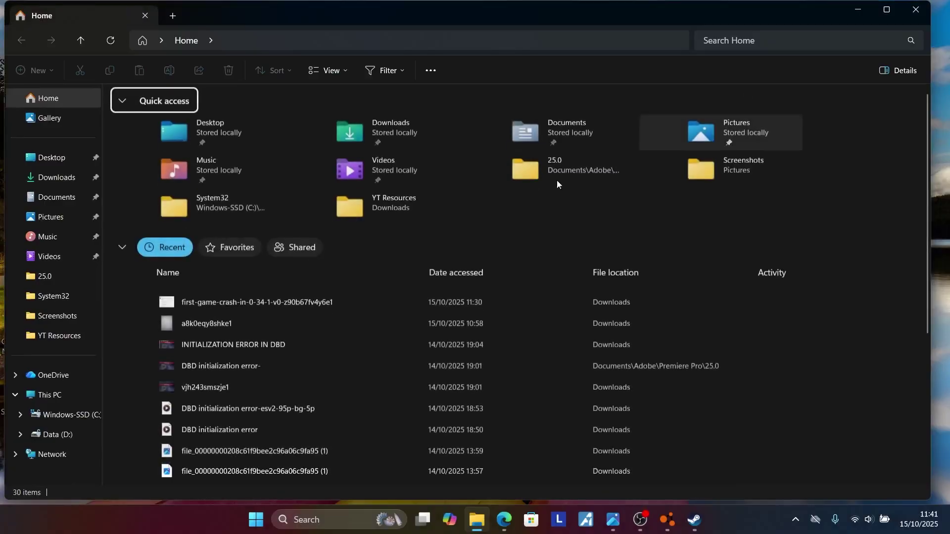
pyautogui.click(76, 394)
pyautogui.doubleClick(390, 130)
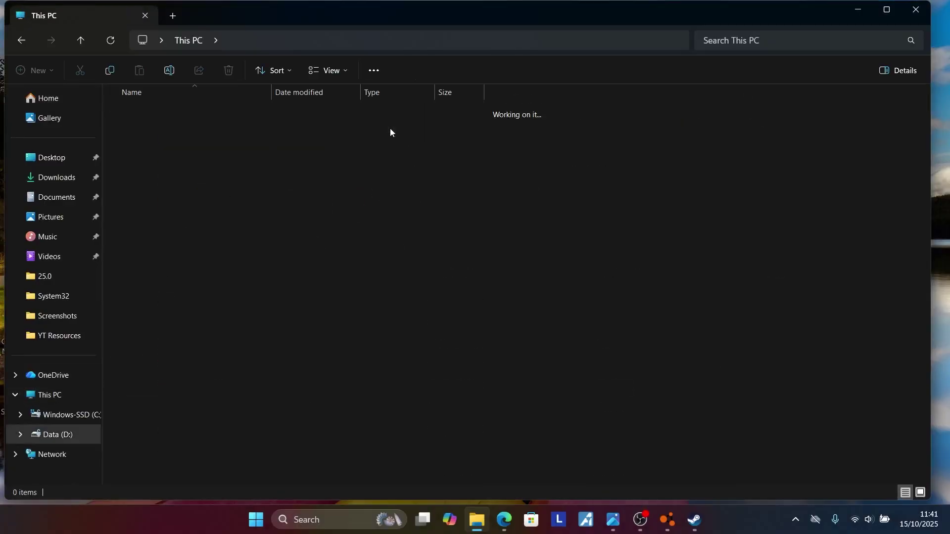
pyautogui.doubleClick(268, 111)
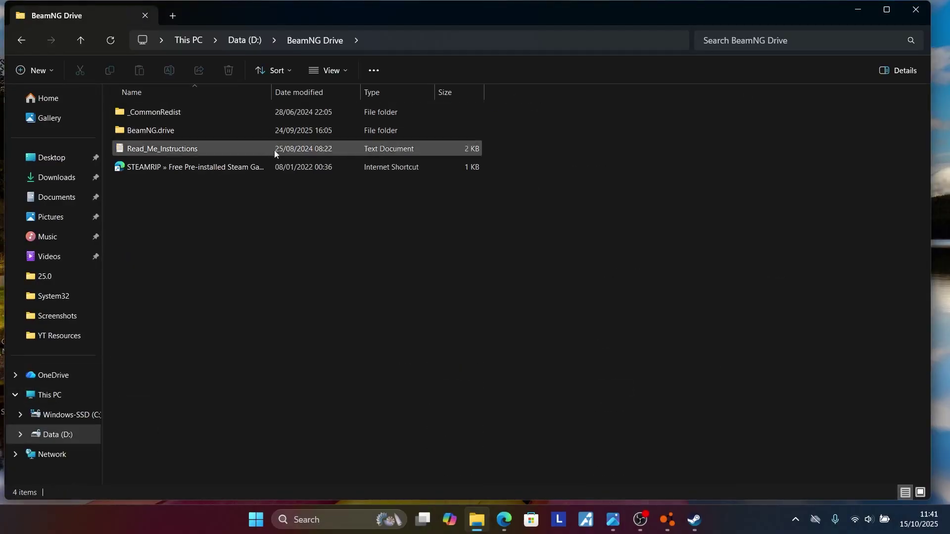
pyautogui.click(210, 131)
pyautogui.doubleClick(211, 130)
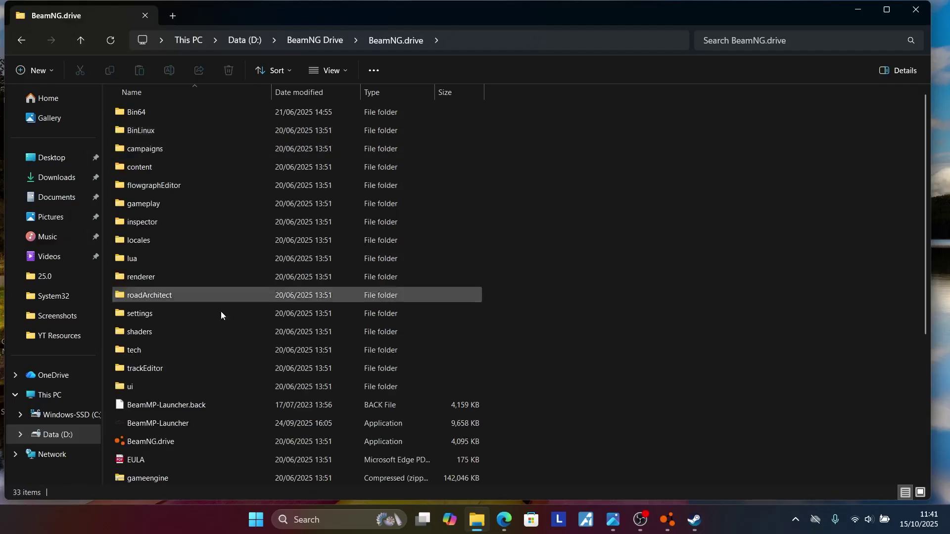
pyautogui.rightClick(665, 531)
pyautogui.click(643, 485)
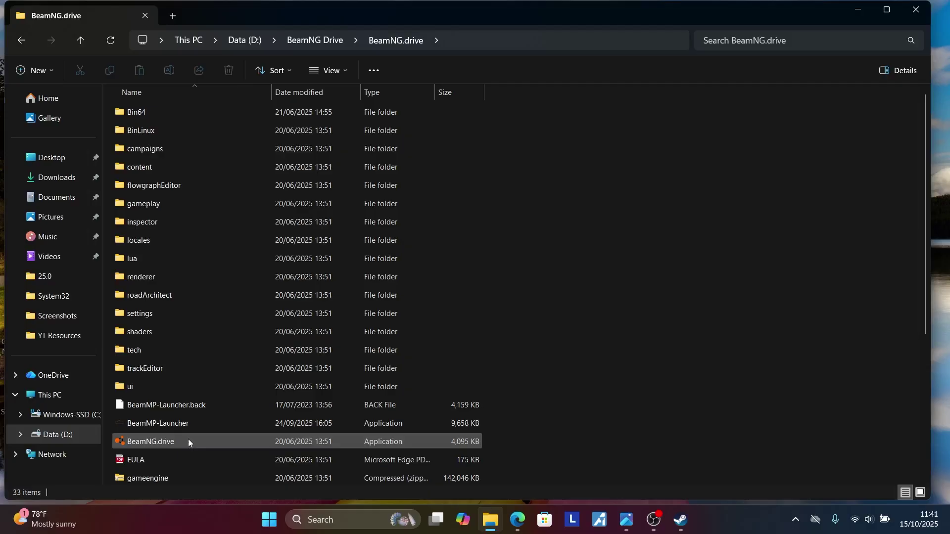
# Show the BeamNG launcher's Verify Integrity support tool, then close the launcher and return to Edge
pyautogui.doubleClick(188, 438)
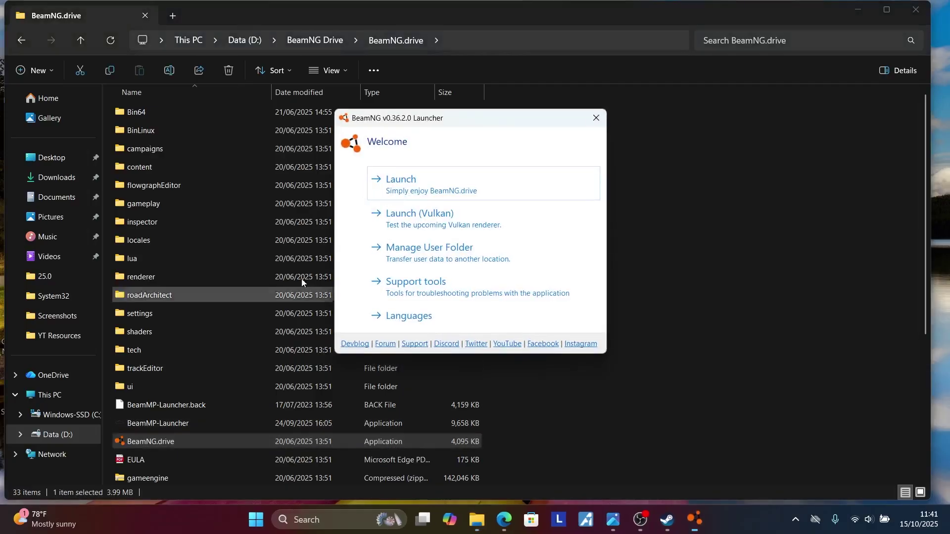
pyautogui.click(426, 297)
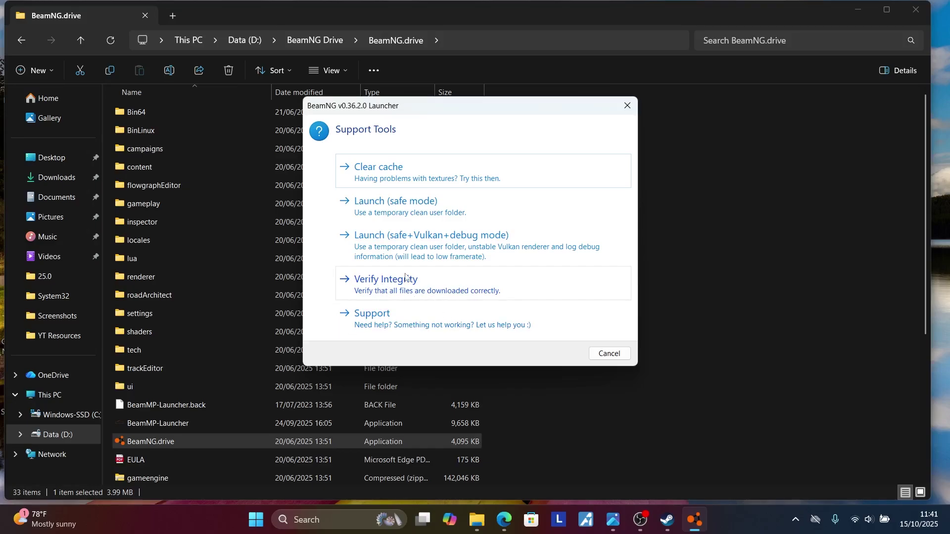
pyautogui.click(601, 354)
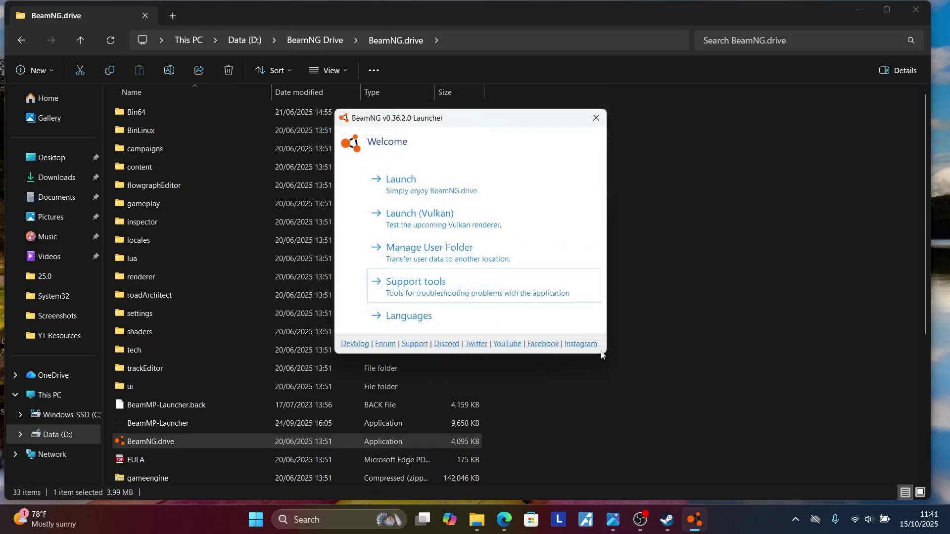
pyautogui.click(596, 118)
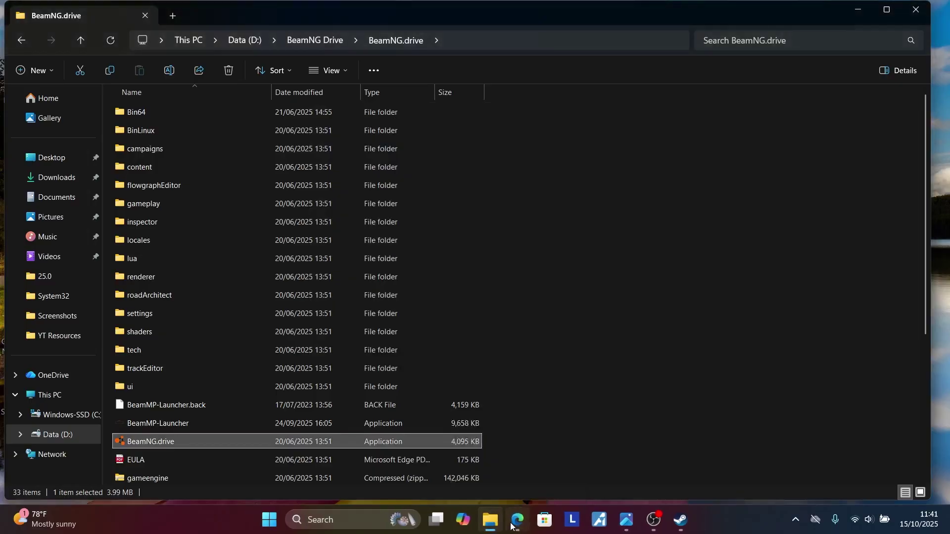
pyautogui.click(518, 519)
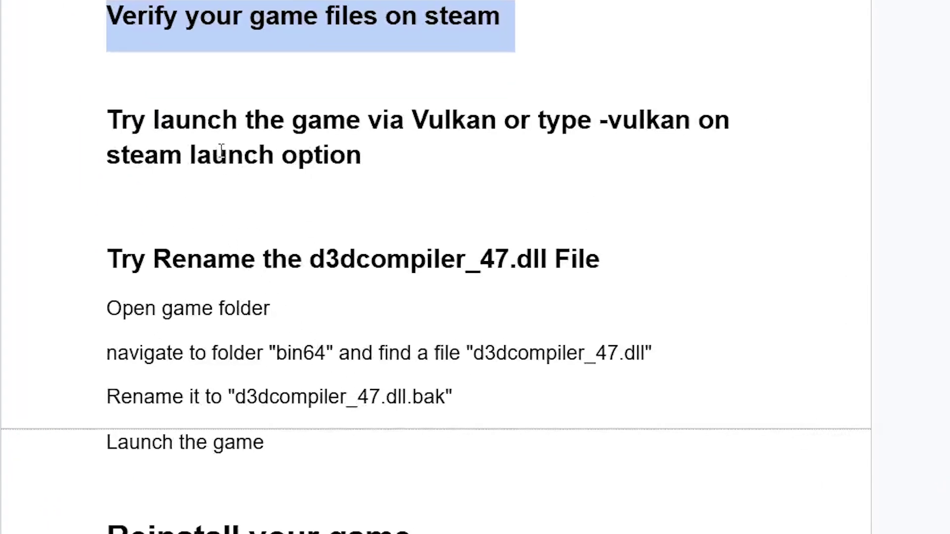
# Show the launcher's Launch (Vulkan) option, then close it and return to the Google Docs guide
pyautogui.scroll(2, 416, 128)
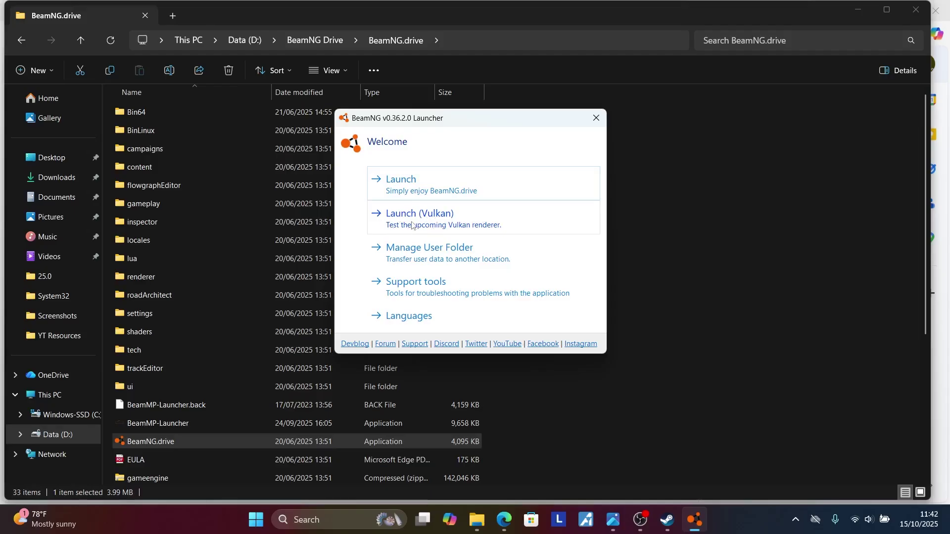
pyautogui.click(594, 119)
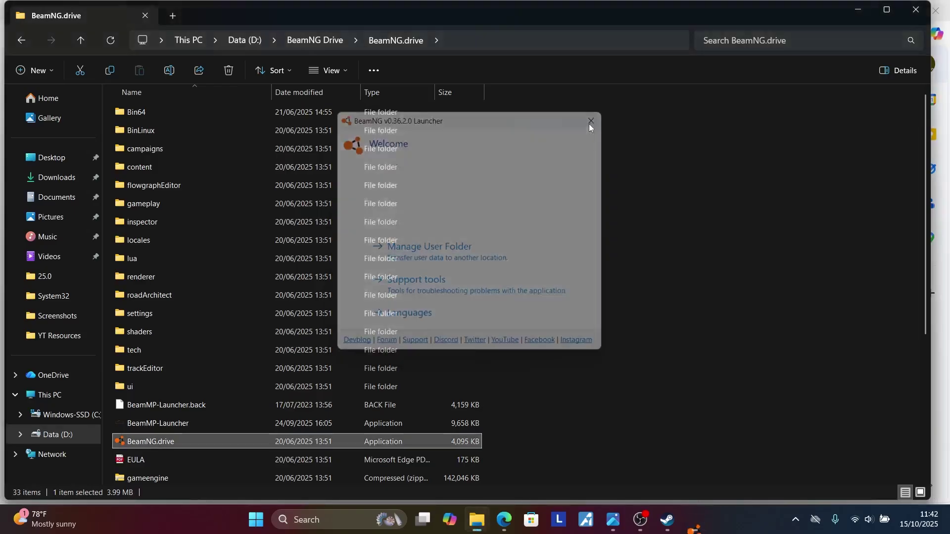
pyautogui.click(517, 519)
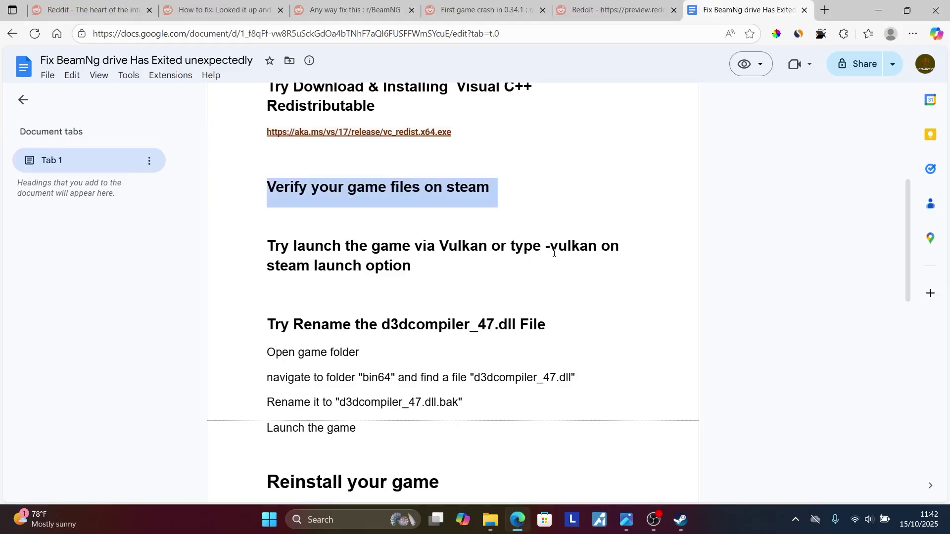
# Copy the -vulkan flag from the fix guide
pyautogui.moveTo(542, 246); pyautogui.dragTo(597, 247)
pyautogui.rightClick(598, 250)
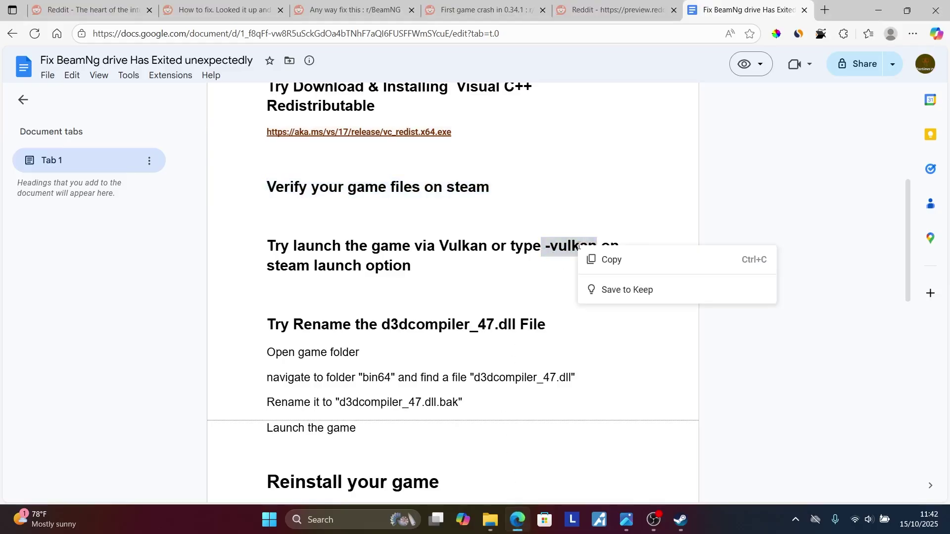
pyautogui.click(610, 258)
# Enter -vulkan in Valheim's Steam launch options, then close Valheim's properties
pyautogui.click(680, 528)
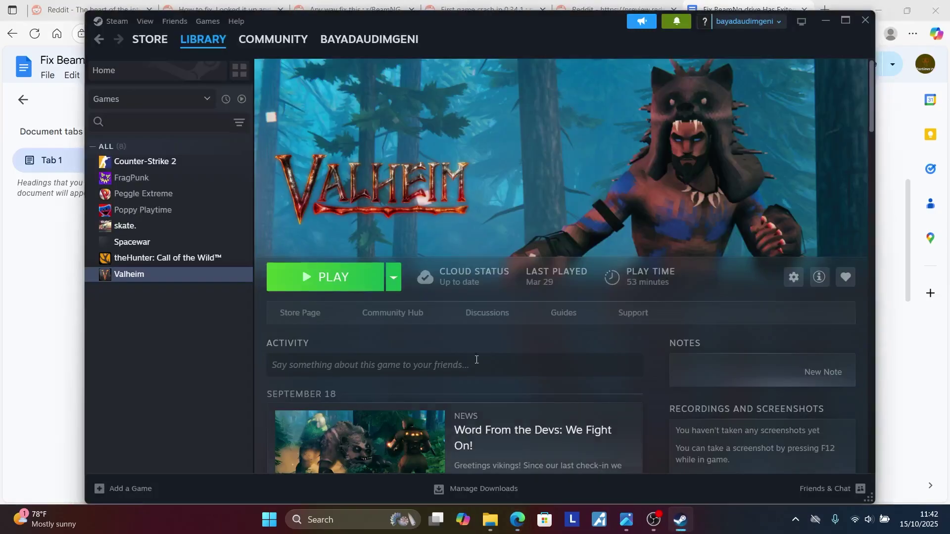
pyautogui.rightClick(138, 277)
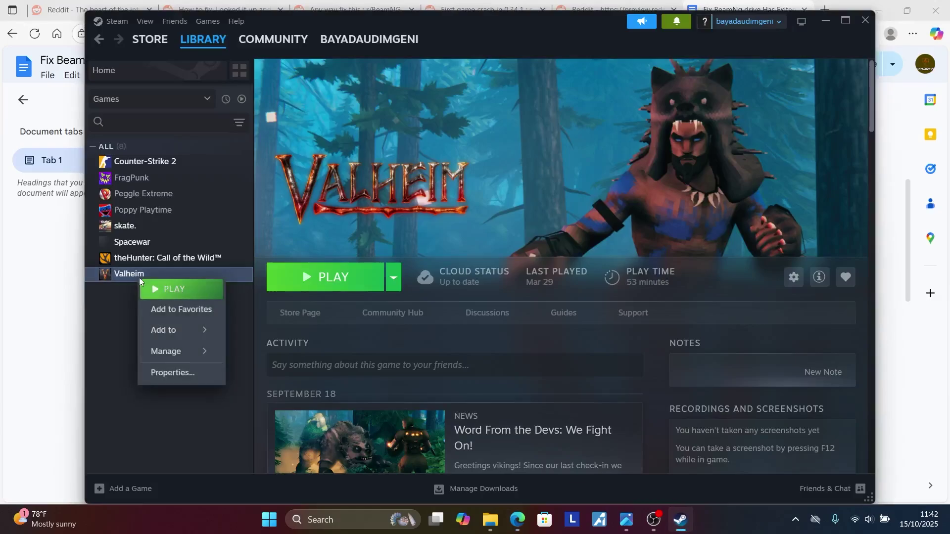
pyautogui.click(179, 373)
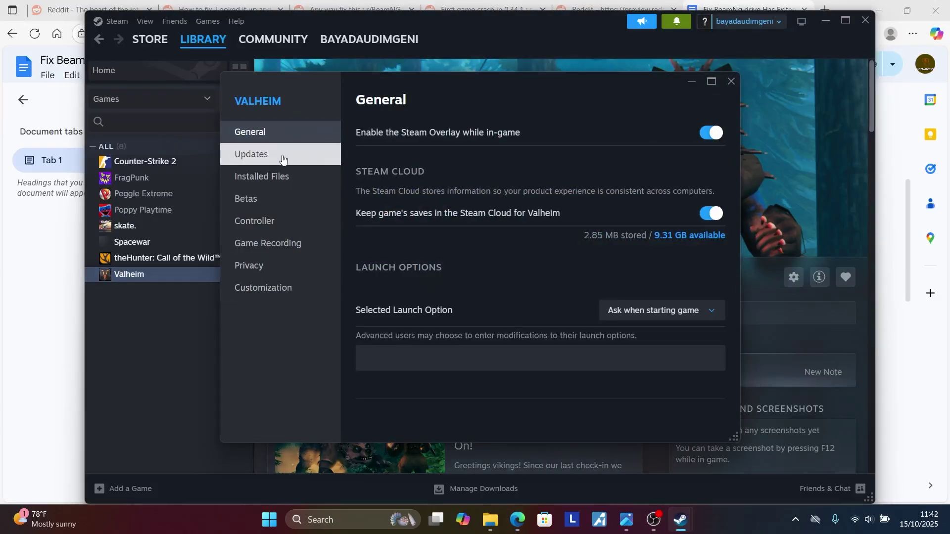
pyautogui.click(390, 347)
pyautogui.write('-vulkan')
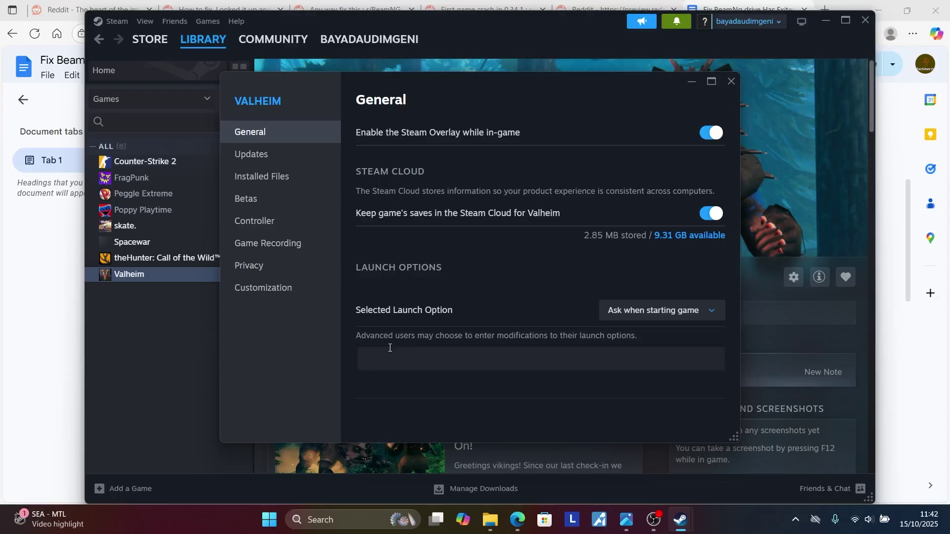
pyautogui.click(731, 81)
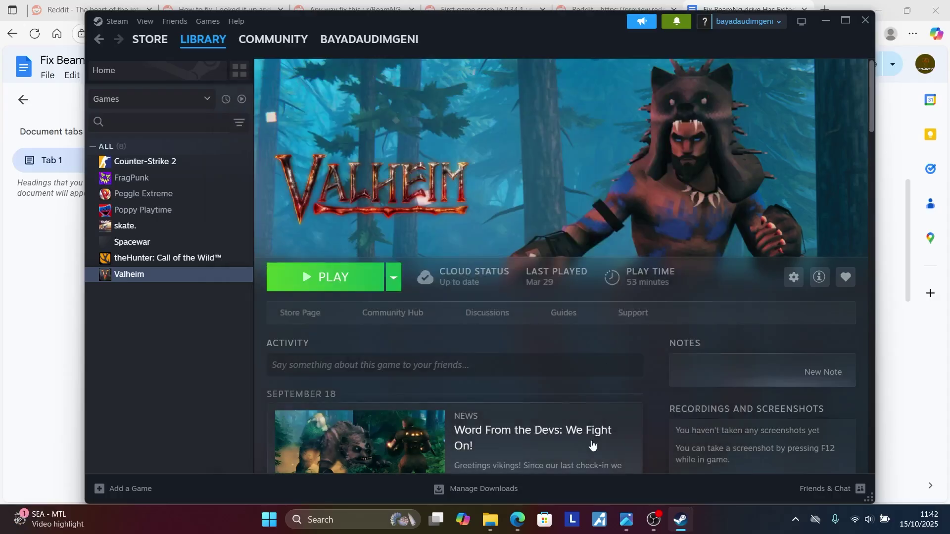
pyautogui.click(517, 520)
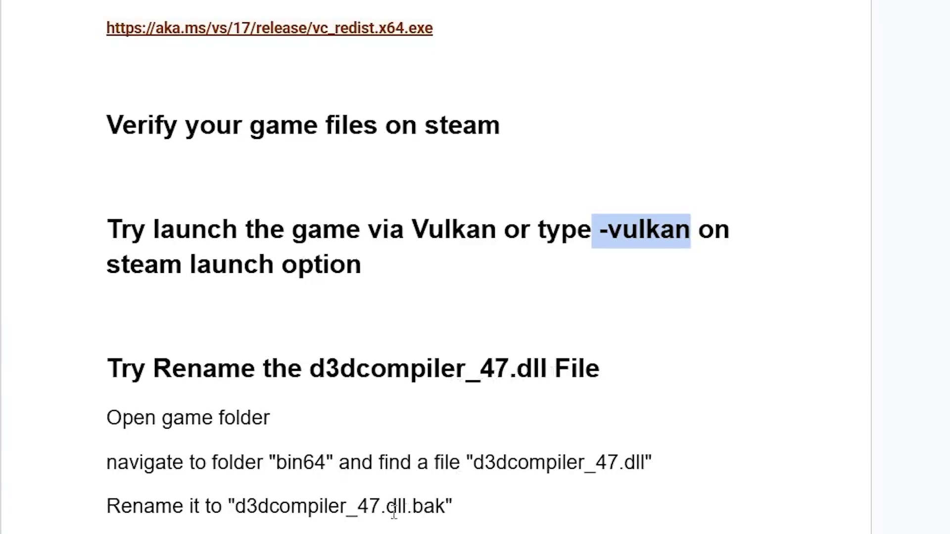
# Highlight the d3dcompiler_47.dll.bak name in the guide, then show the Rename option for d3dcompiler_47.dll in Bin64
pyautogui.moveTo(237, 506); pyautogui.dragTo(444, 513)
pyautogui.click(489, 520)
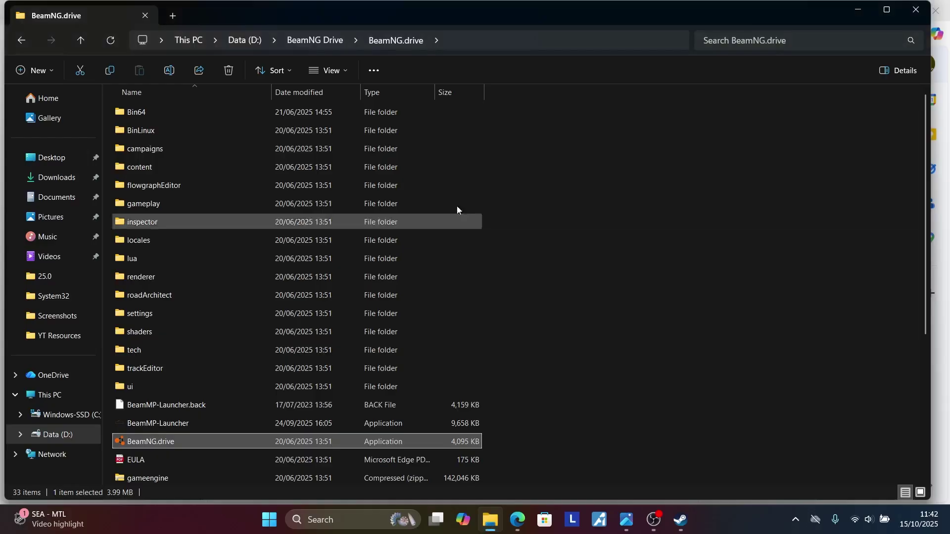
pyautogui.doubleClick(238, 113)
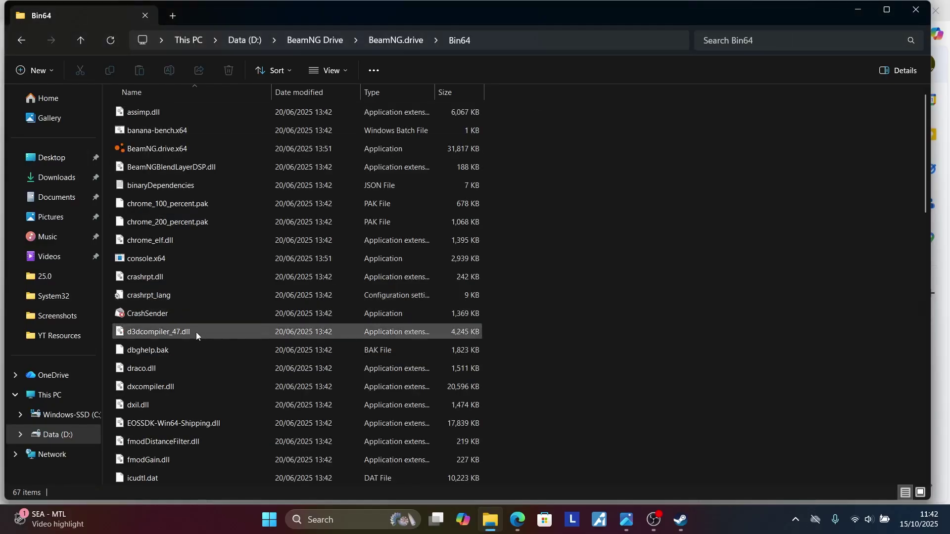
pyautogui.moveTo(192, 332)
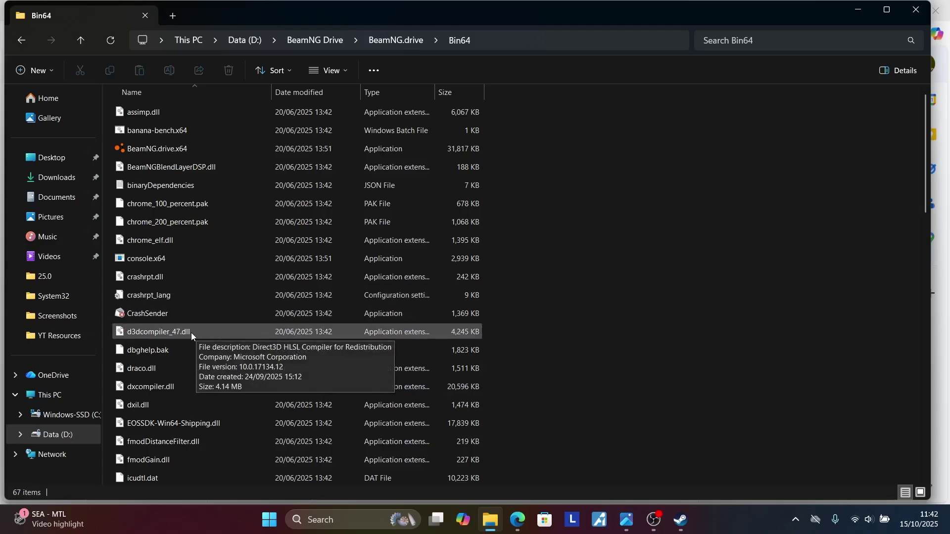
pyautogui.click(191, 333)
pyautogui.rightClick(191, 332)
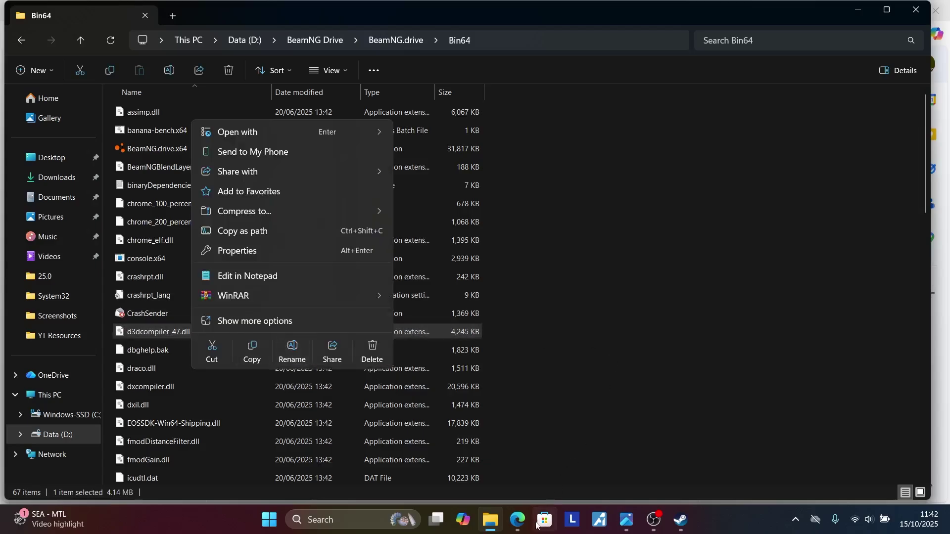
pyautogui.click(517, 519)
pyautogui.click(439, 406)
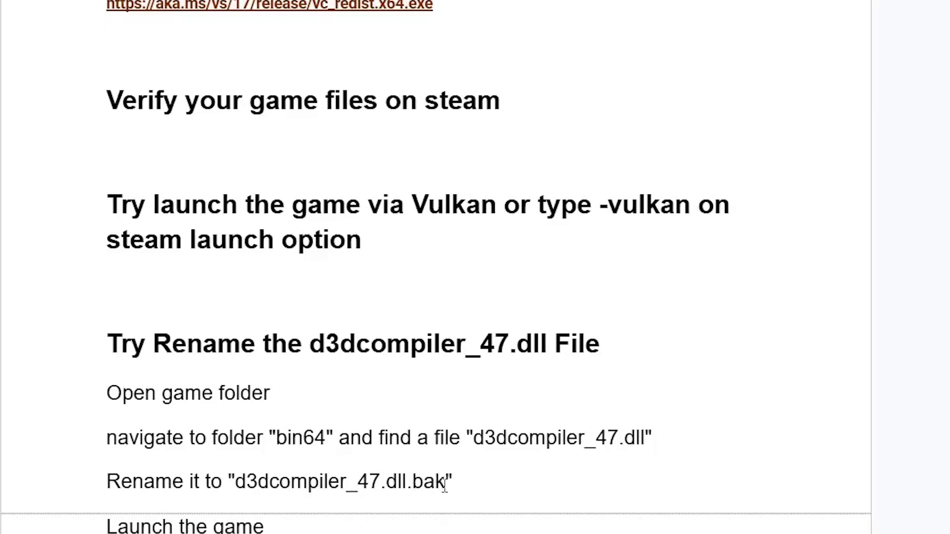
pyautogui.moveTo(446, 483); pyautogui.dragTo(236, 483)
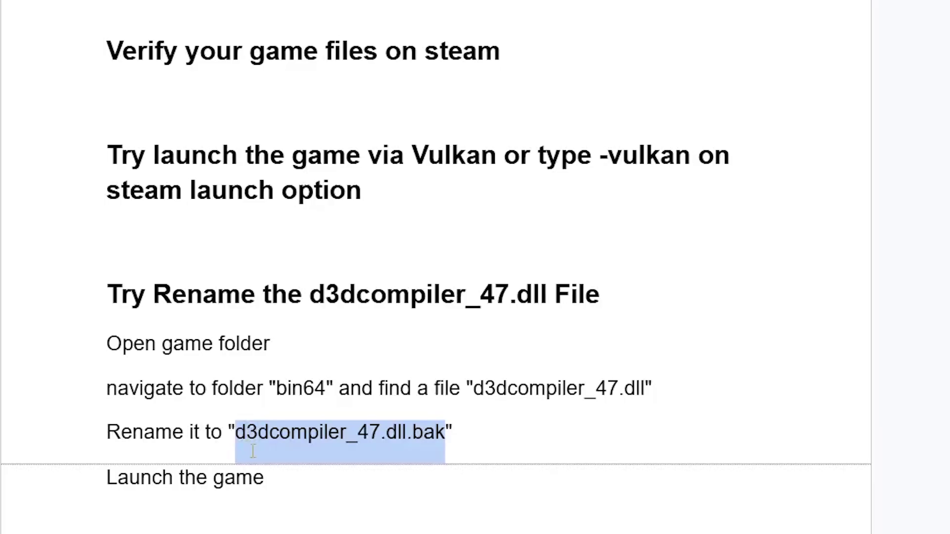
pyautogui.scroll(-3, 247, 435)
pyautogui.moveTo(75, 354); pyautogui.dragTo(414, 363)
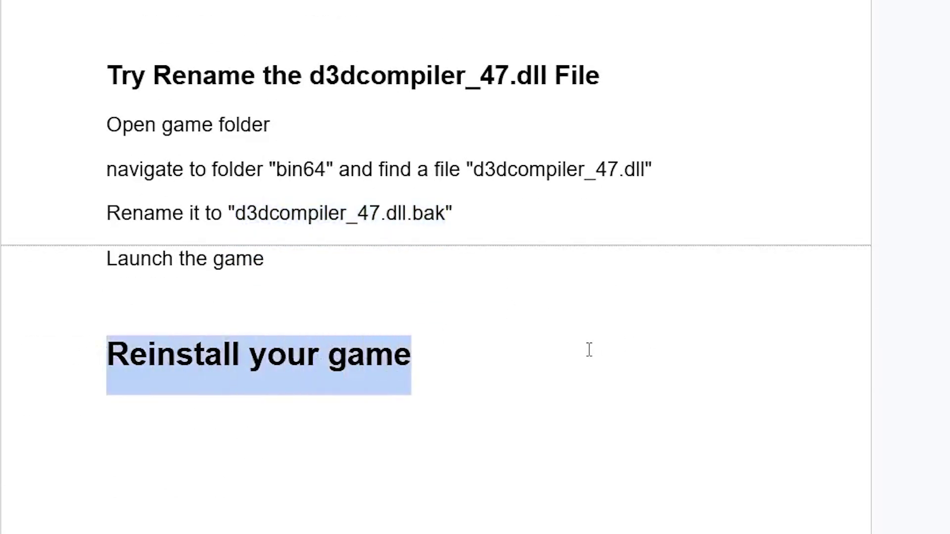
pyautogui.scroll(15, 589, 350)
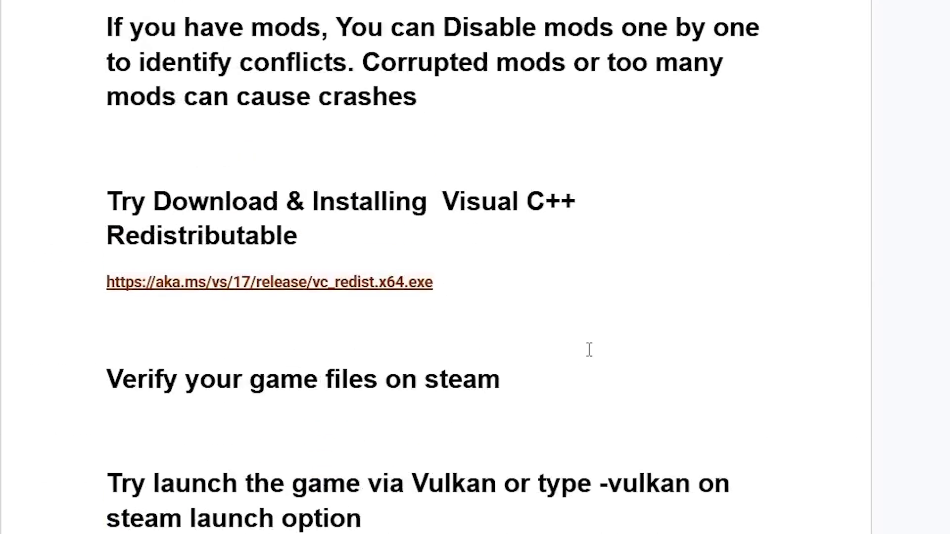